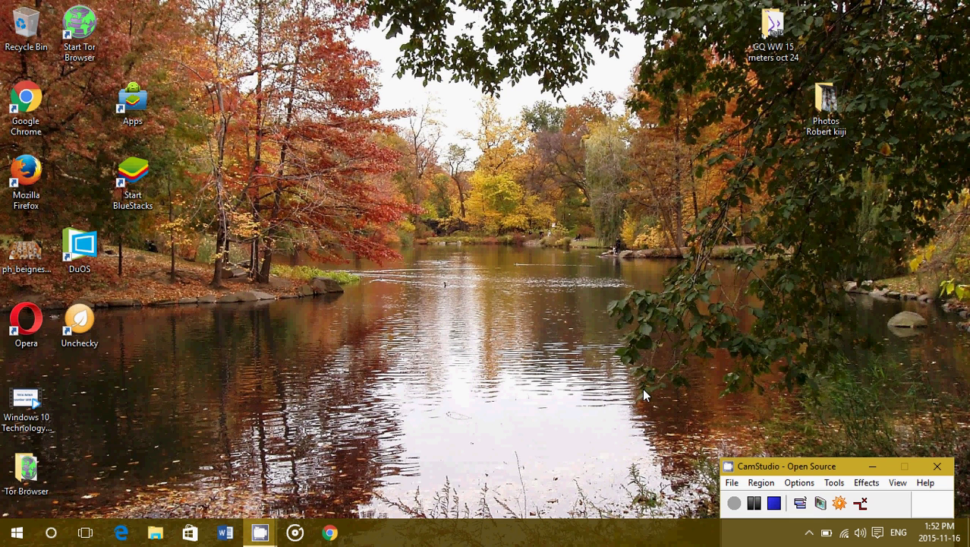
# - Open Settings > Personalisation > Colours from the Action Centre's All settings
pyautogui.click(878, 533)
pyautogui.click(931, 402)
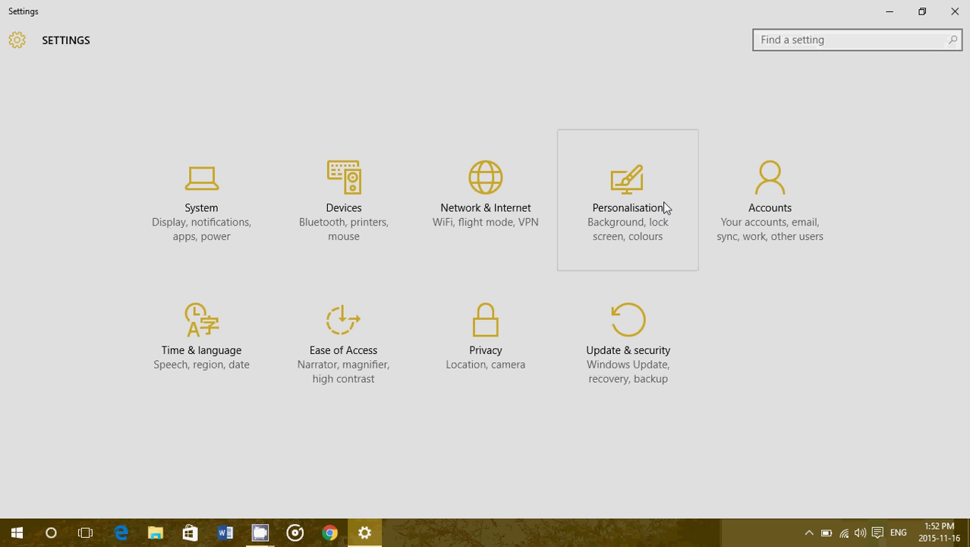
pyautogui.click(651, 224)
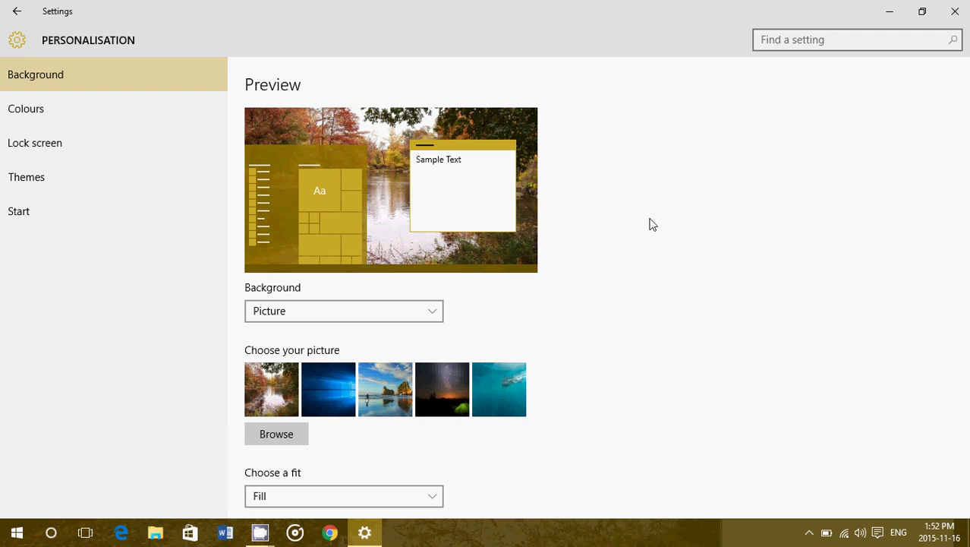
pyautogui.click(32, 112)
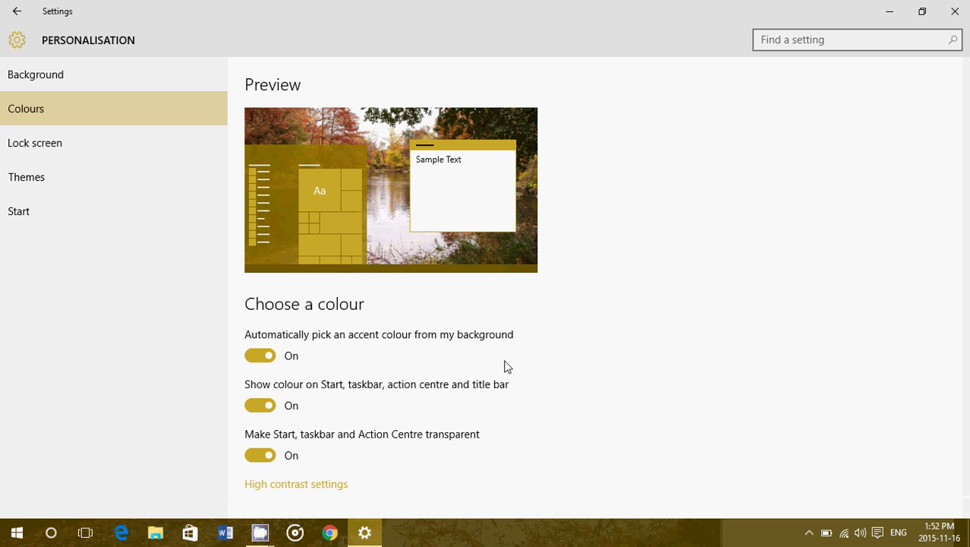
# - Minimise Settings and view the current gold-tinted Start menu, then close it
pyautogui.click(890, 12)
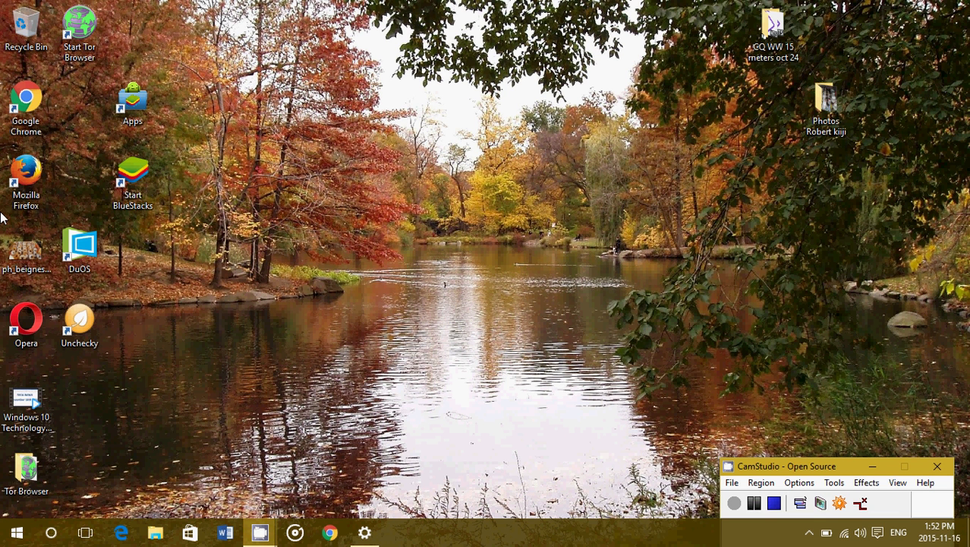
pyautogui.click(17, 533)
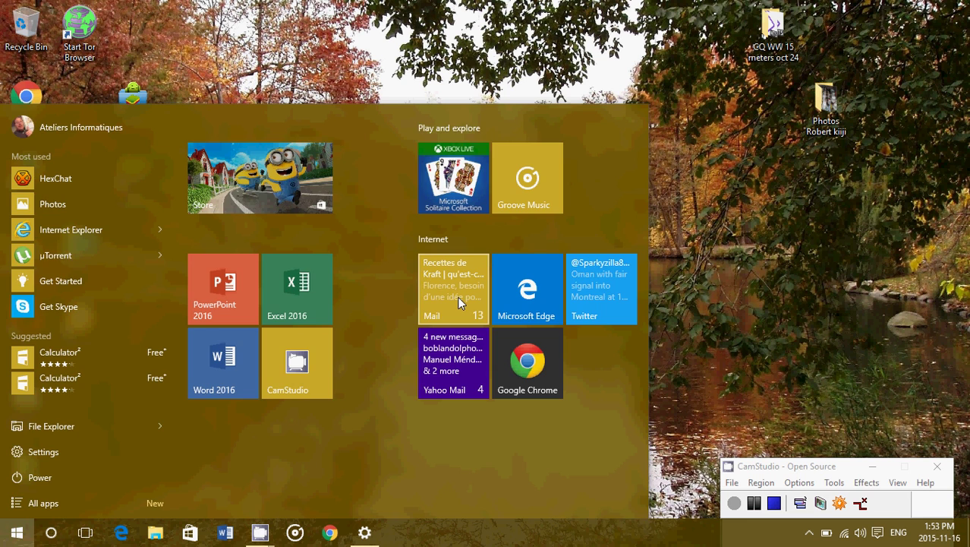
pyautogui.press('Escape')
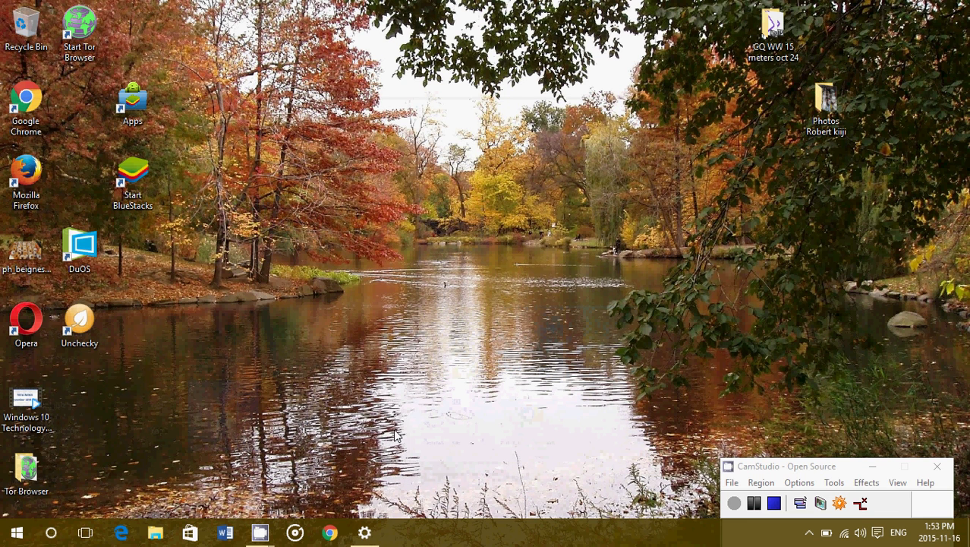
# - Turn off automatically picking the accent colour from the background to reveal the colour palette
pyautogui.click(362, 534)
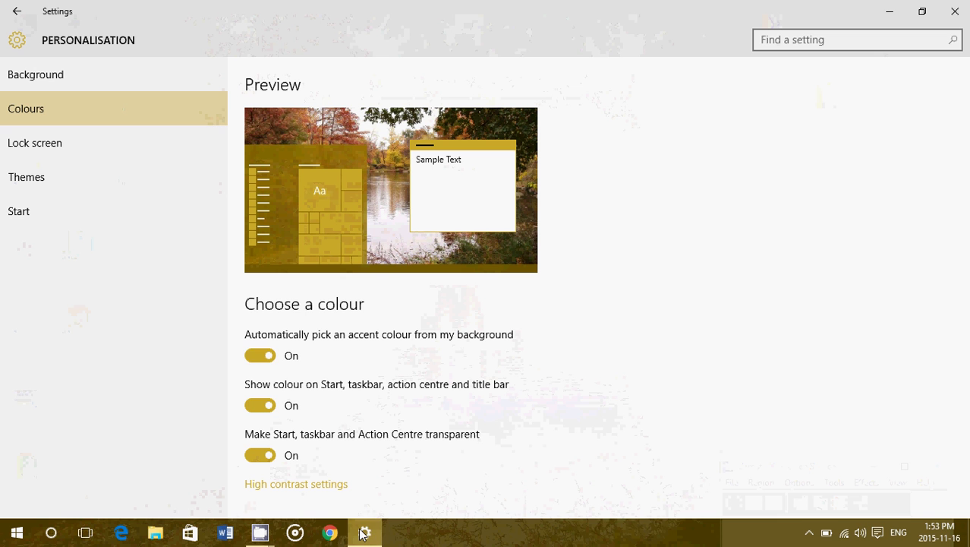
pyautogui.click(258, 360)
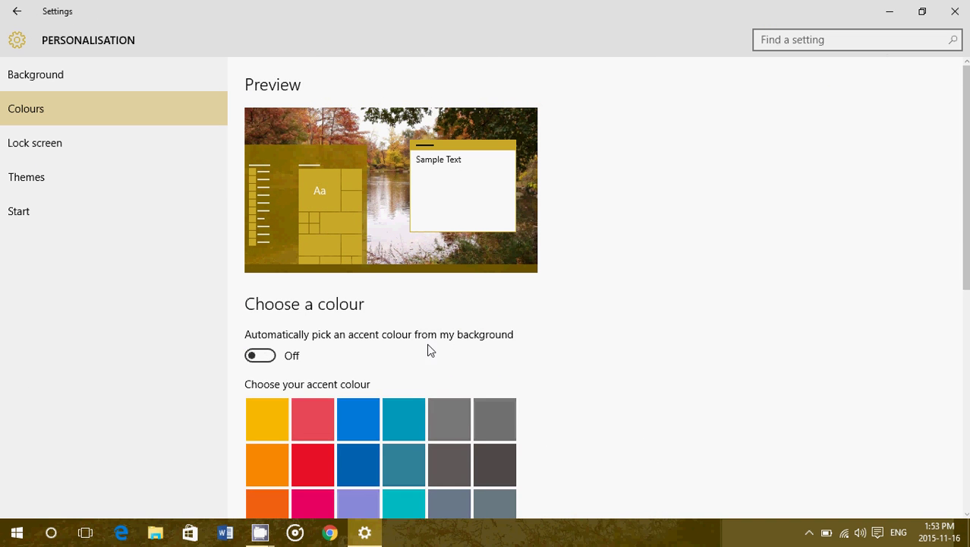
pyautogui.scroll(-5, 429, 349)
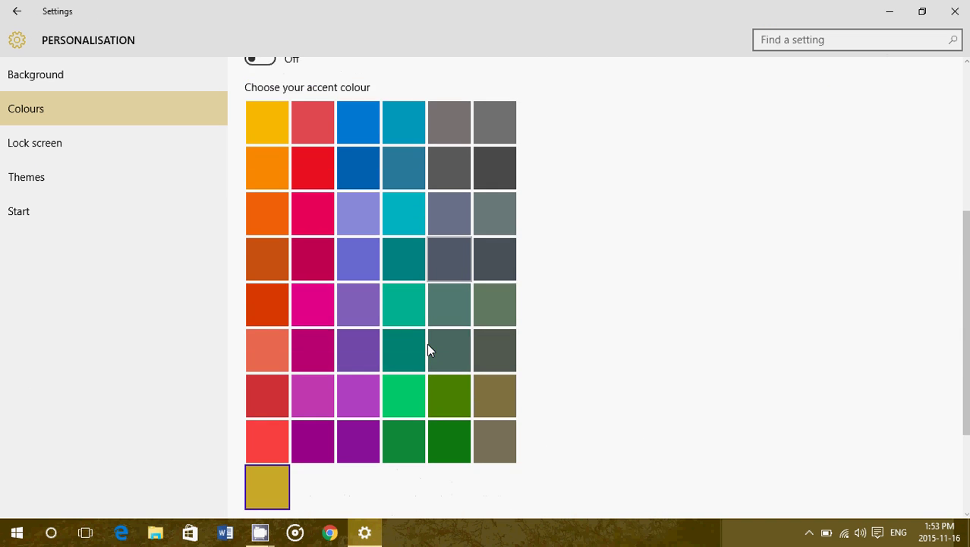
pyautogui.scroll(1, 427, 350)
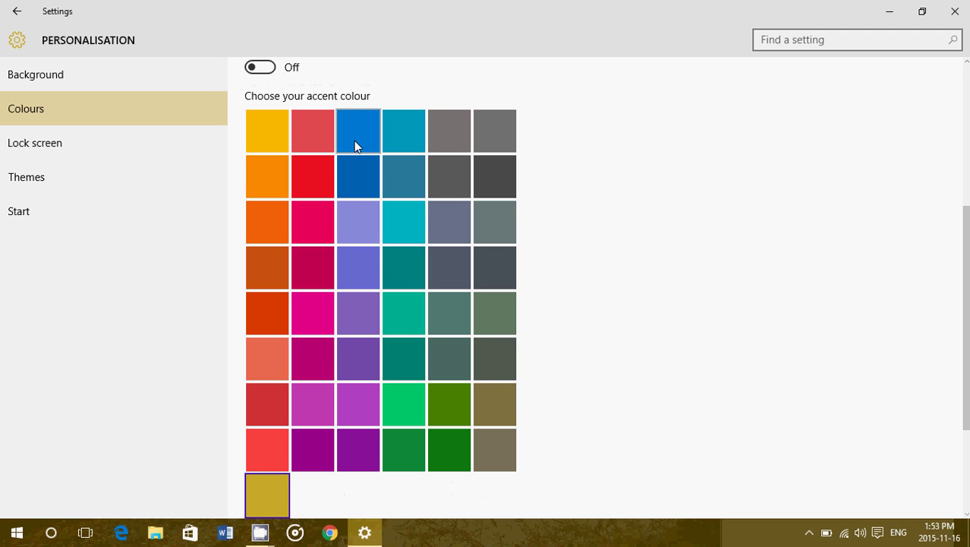
# - Choose the dark blue accent colour and preview it on the Start menu and Action Centre
pyautogui.click(365, 176)
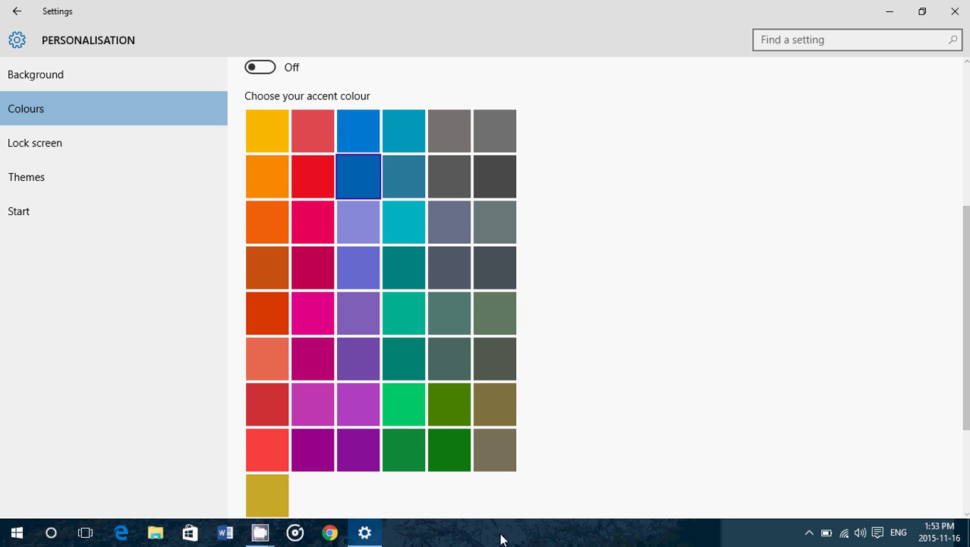
pyautogui.click(18, 538)
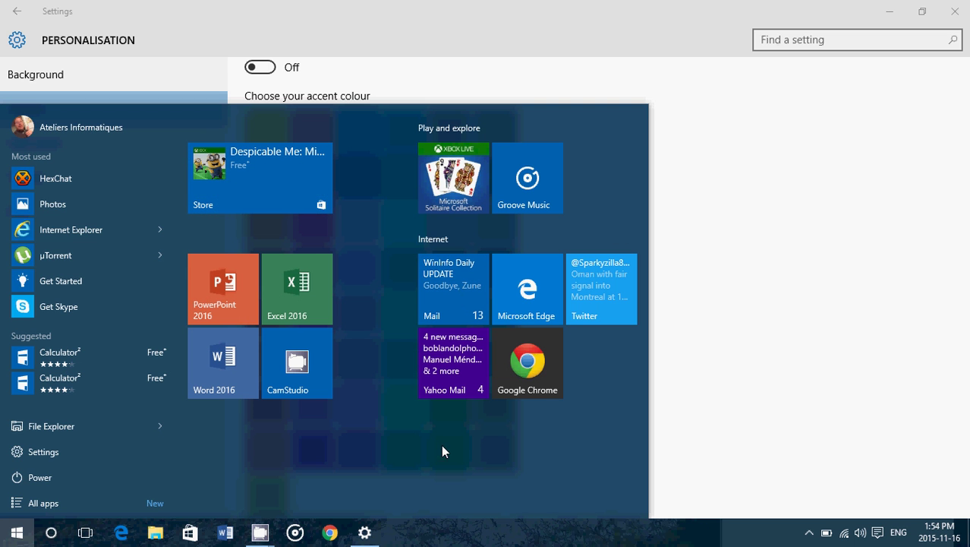
pyautogui.click(877, 538)
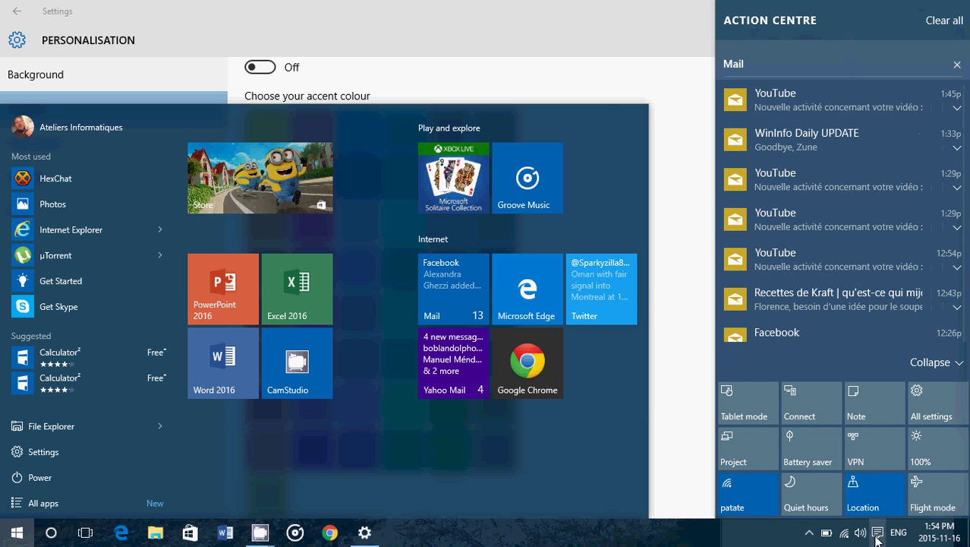
pyautogui.click(672, 413)
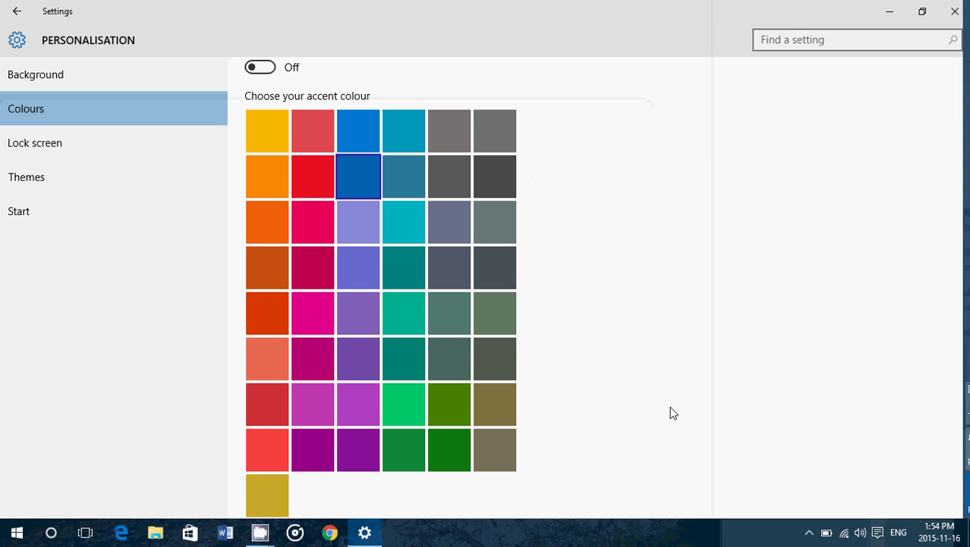
# - Bring the screen recorder and then the Colours settings back to the front
pyautogui.moveTo(255, 538)
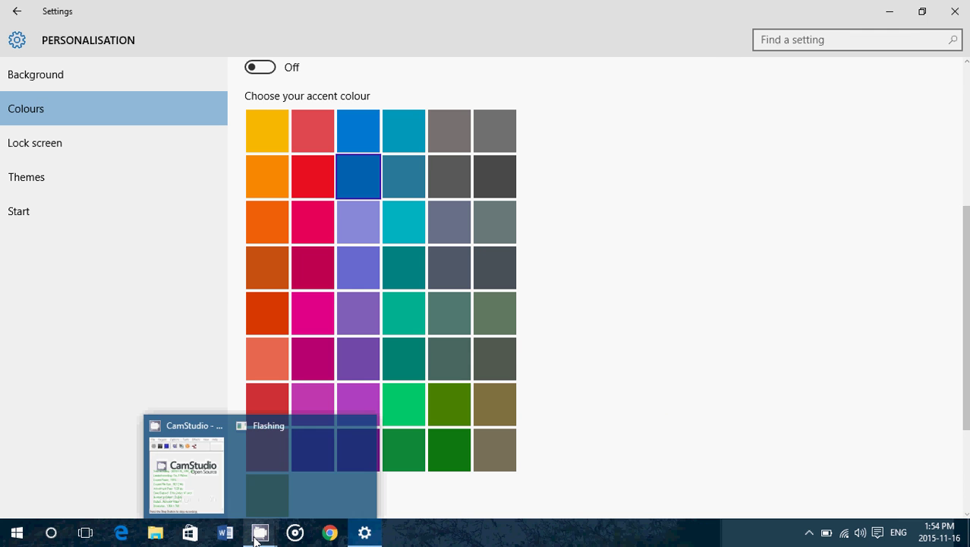
pyautogui.click(183, 490)
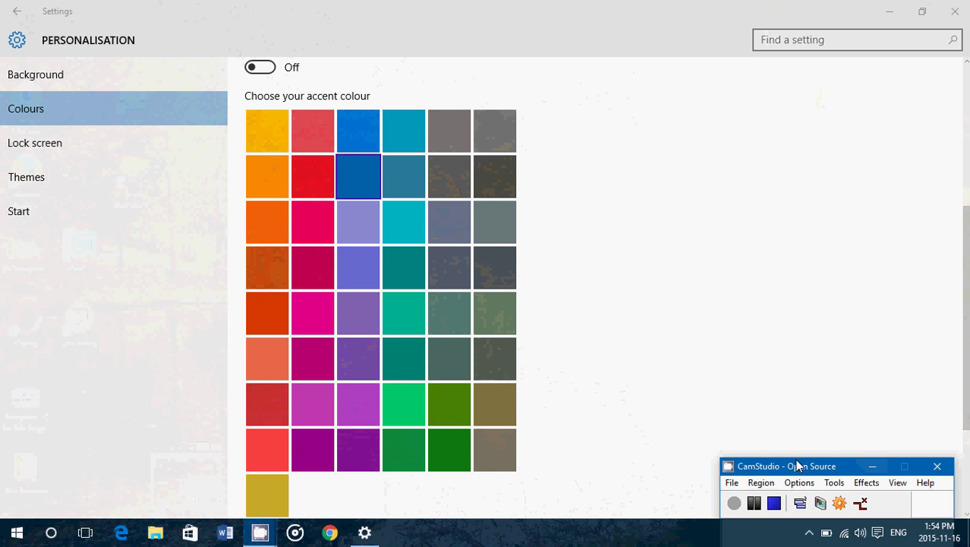
pyautogui.click(658, 369)
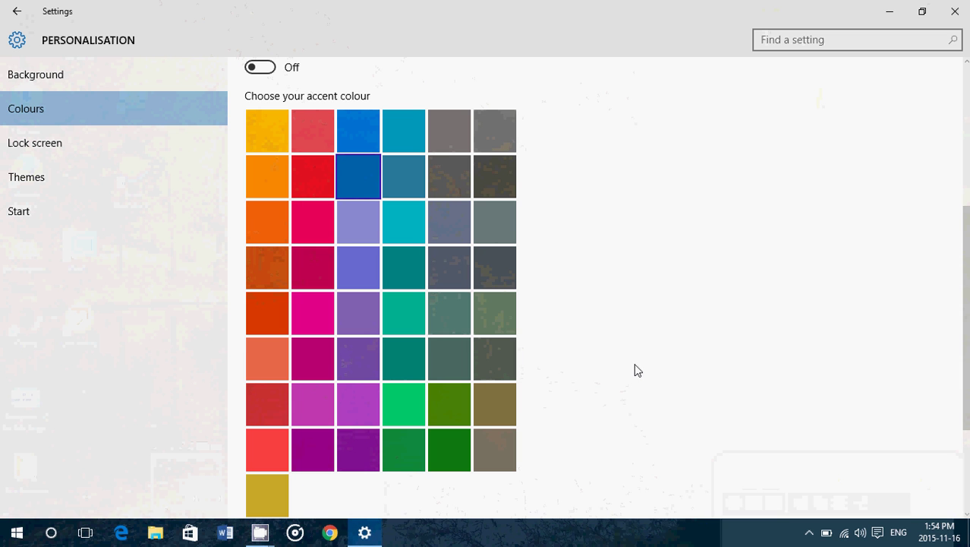
# - Switch off colour on Start, taskbar, Action Centre and title bar, and preview the Start menu
pyautogui.scroll(-3, 636, 372)
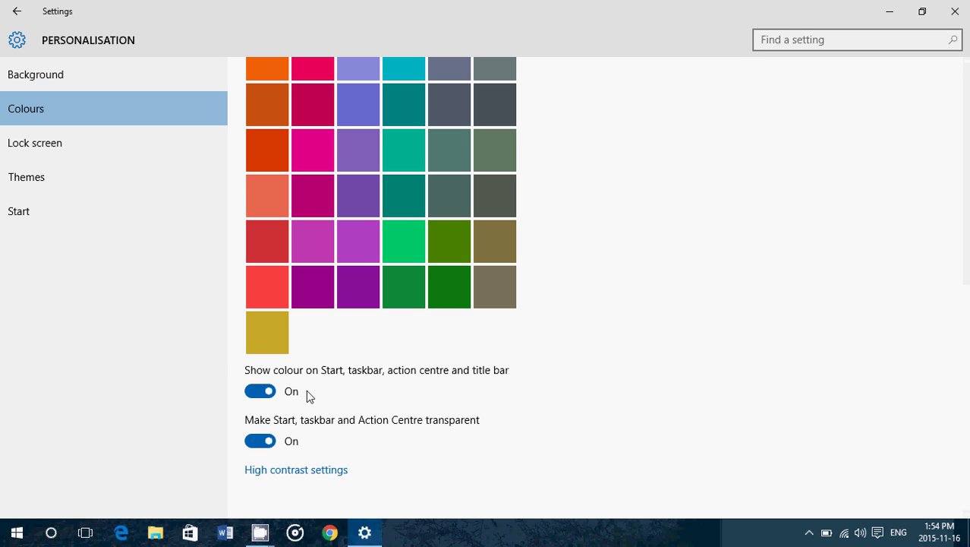
pyautogui.click(256, 394)
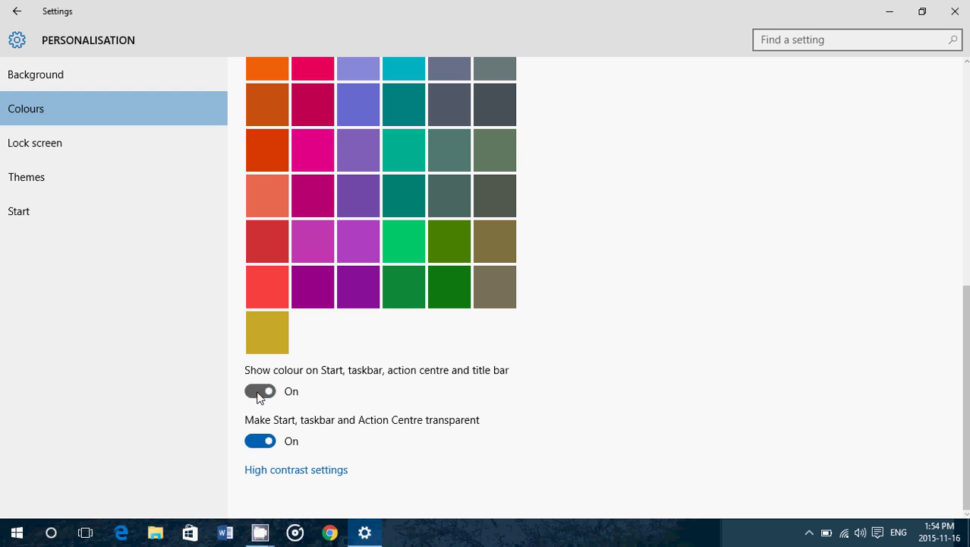
pyautogui.click(14, 536)
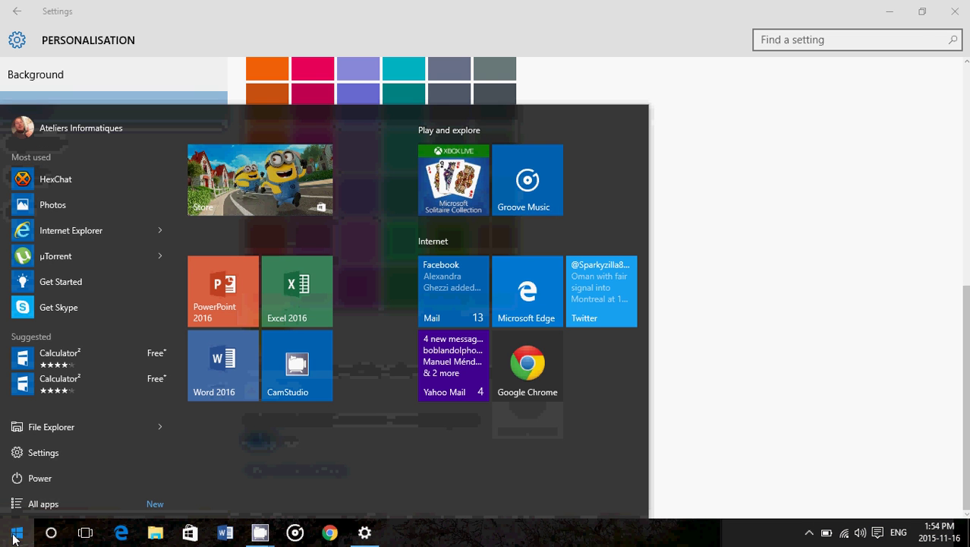
pyautogui.click(714, 400)
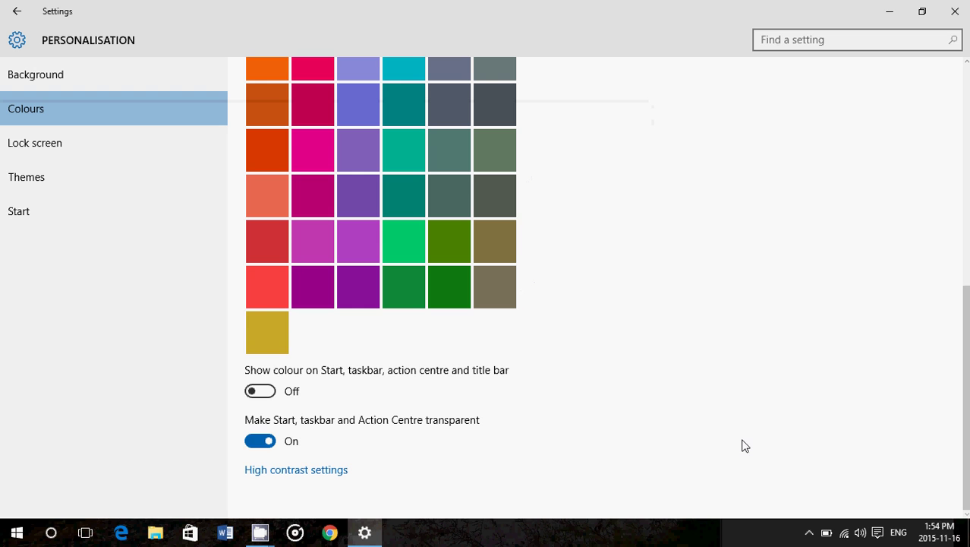
# - Check Start and Action Centre without accent, then switch the accent colour on them back On
pyautogui.click(16, 532)
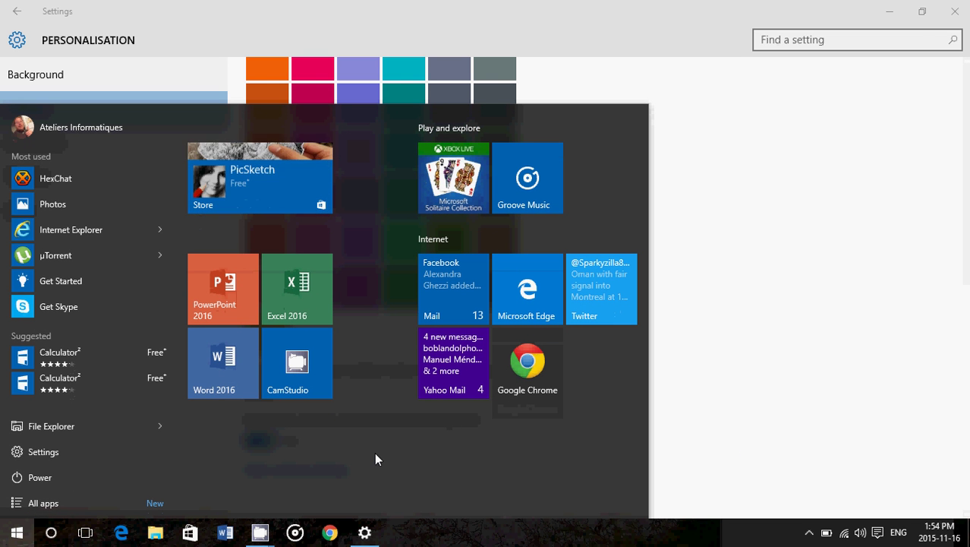
pyautogui.click(770, 408)
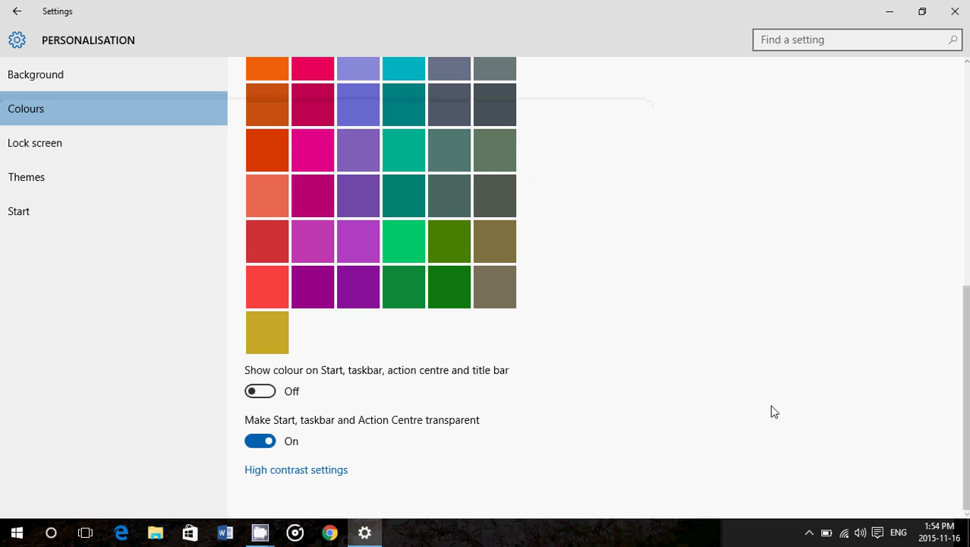
pyautogui.click(877, 533)
pyautogui.click(271, 391)
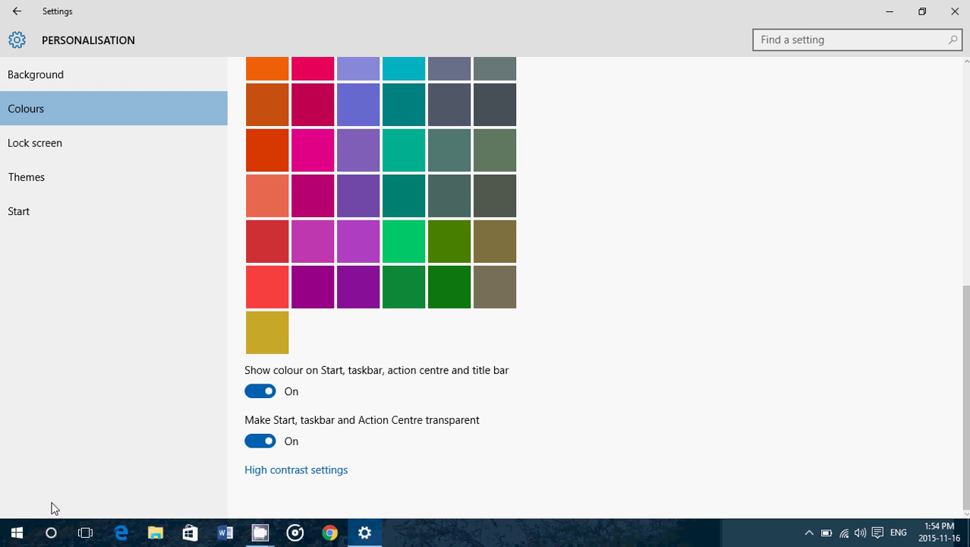
# - Preview Start with transparency Off, then turn transparency for Start, taskbar and Action Centre back On
pyautogui.click(15, 535)
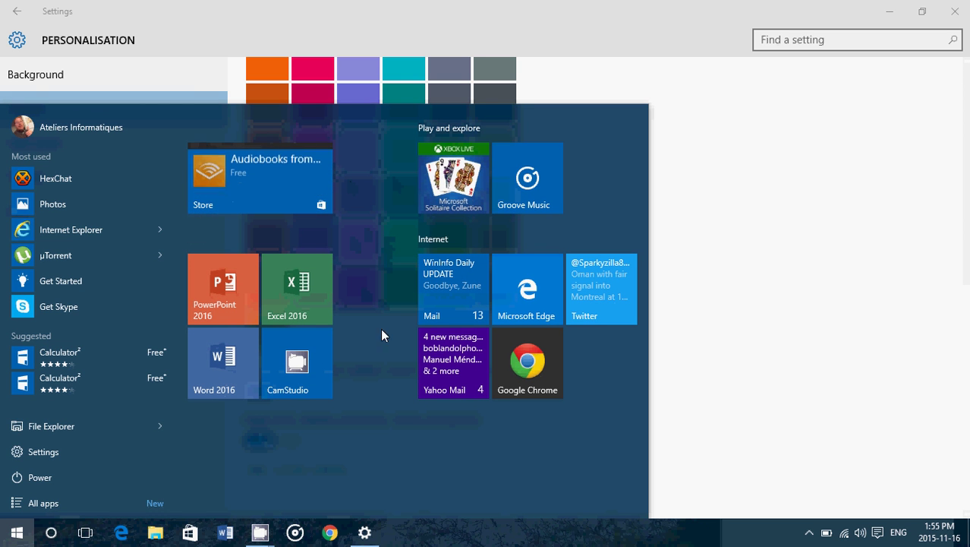
pyautogui.click(743, 432)
pyautogui.click(258, 441)
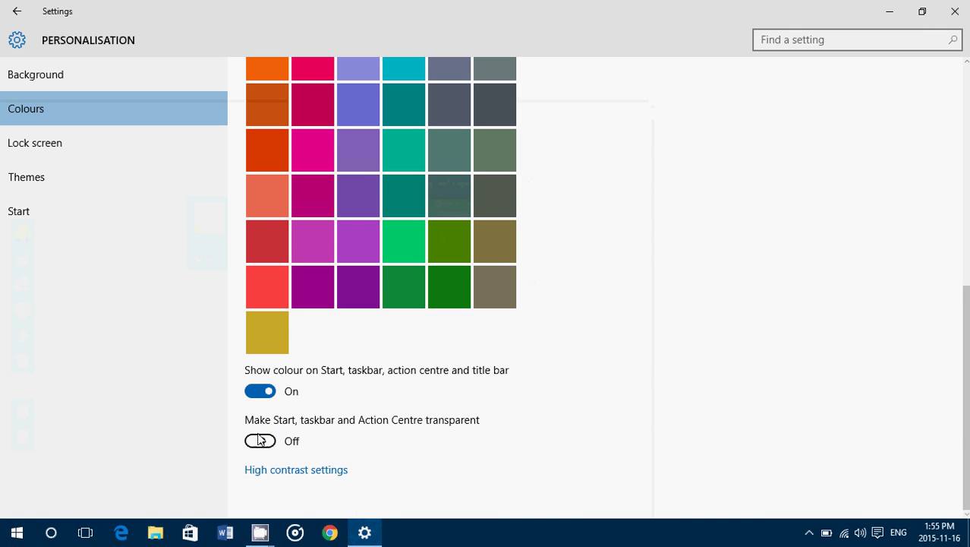
pyautogui.click(18, 532)
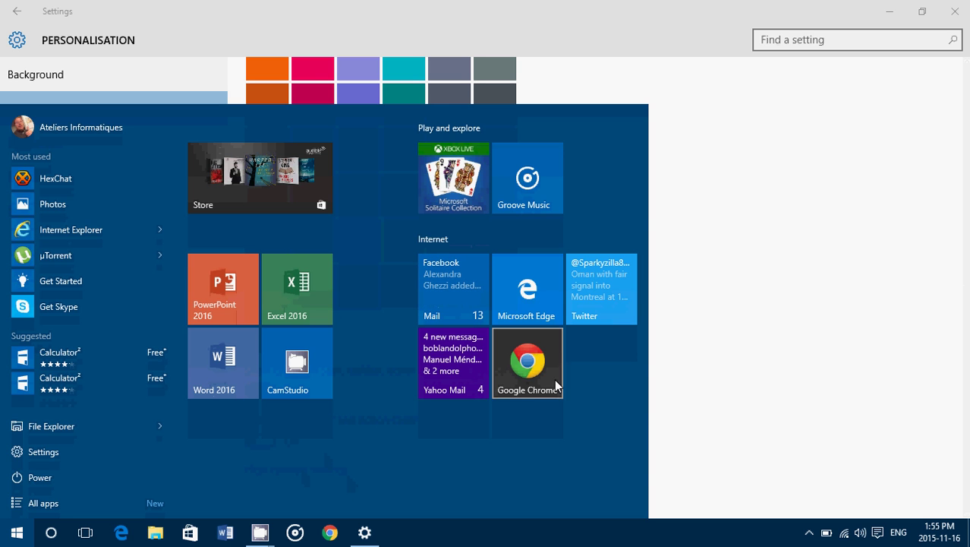
pyautogui.click(771, 375)
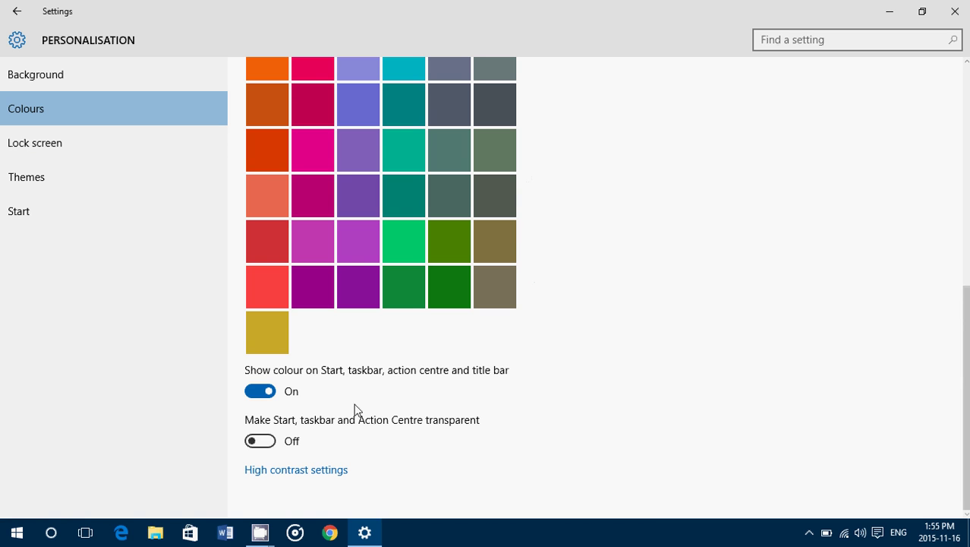
pyautogui.click(258, 442)
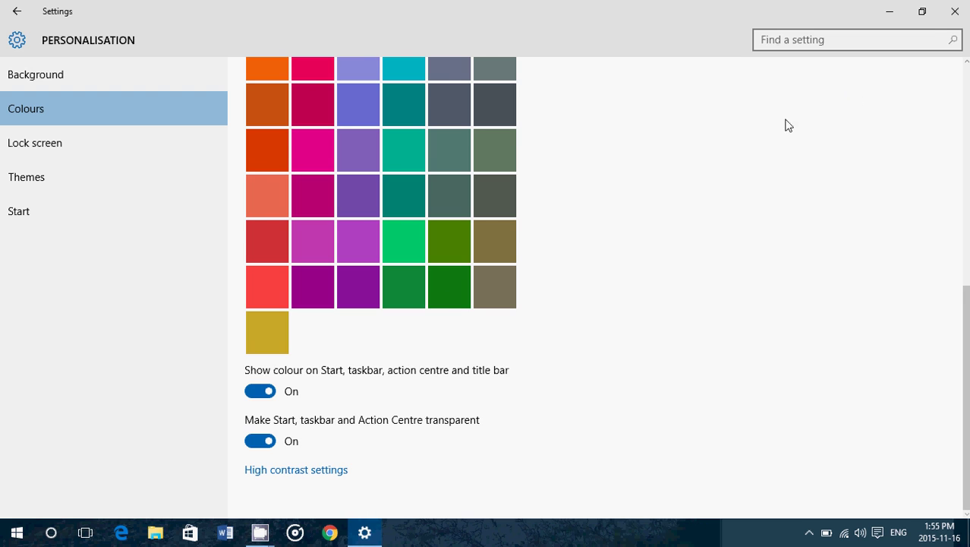
# - Close Settings and check the translucent blue Start menu over the desktop
pyautogui.click(955, 13)
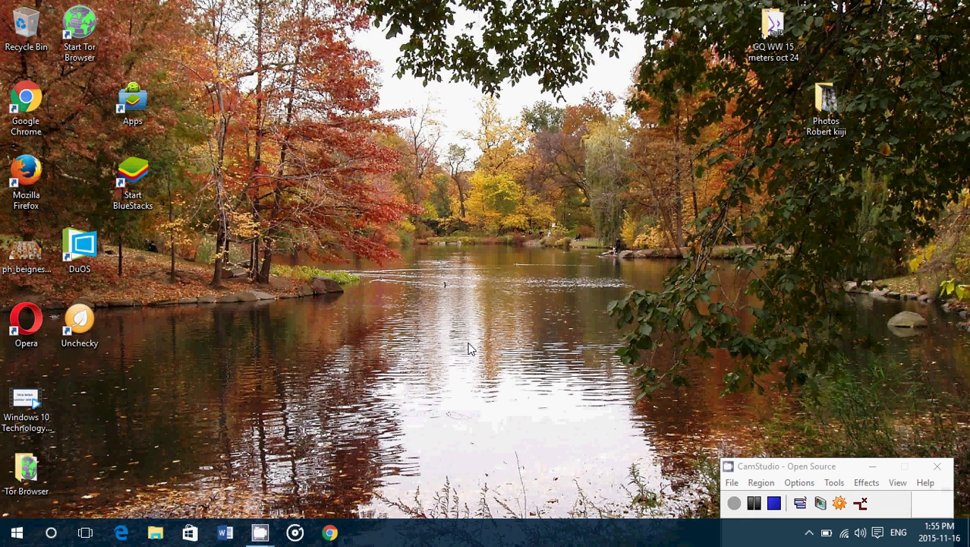
pyautogui.click(18, 532)
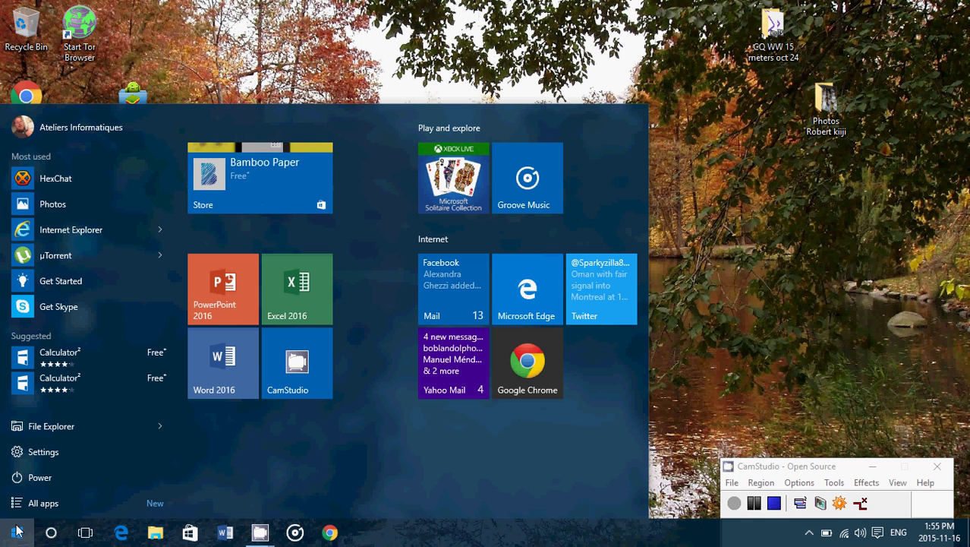
pyautogui.click(709, 302)
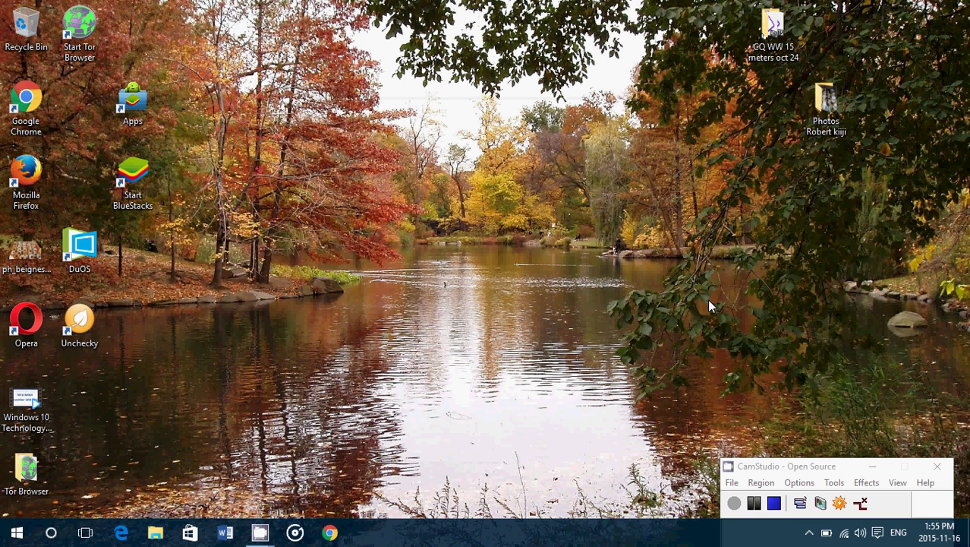